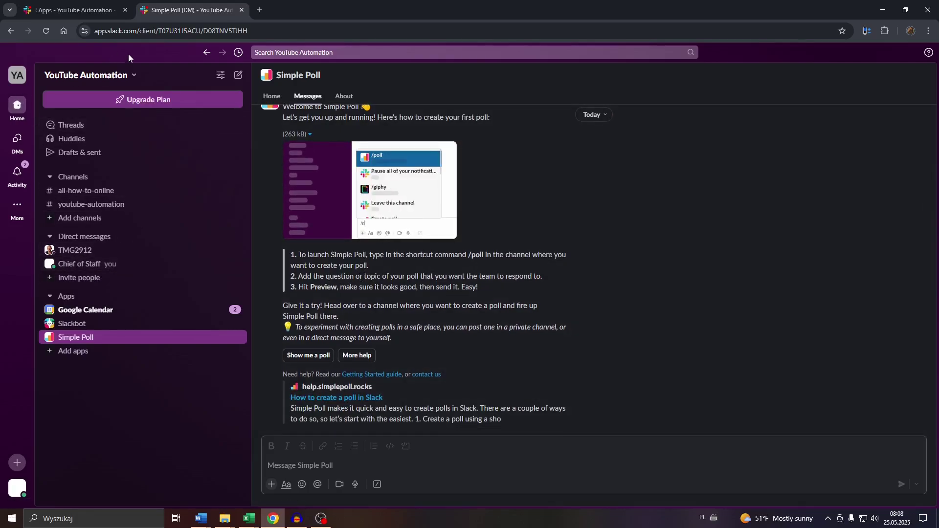
click(78, 77)
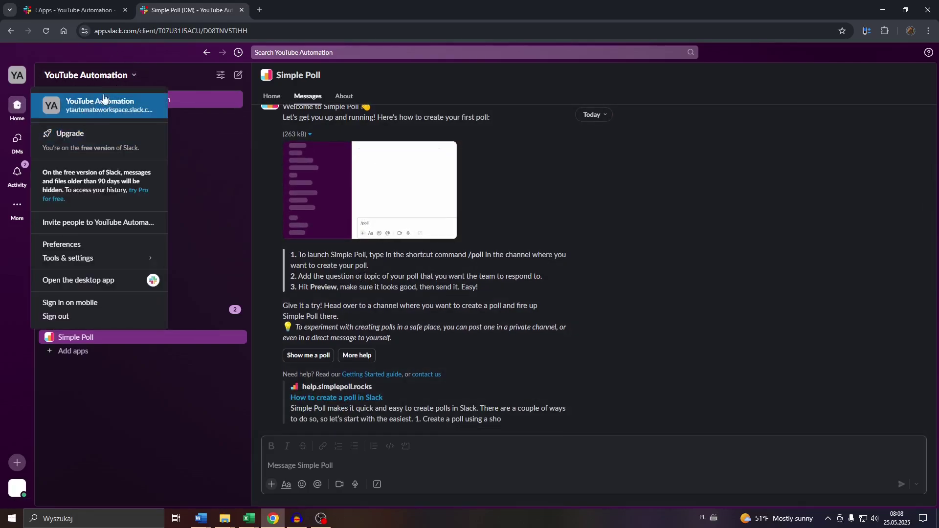
click(85, 75)
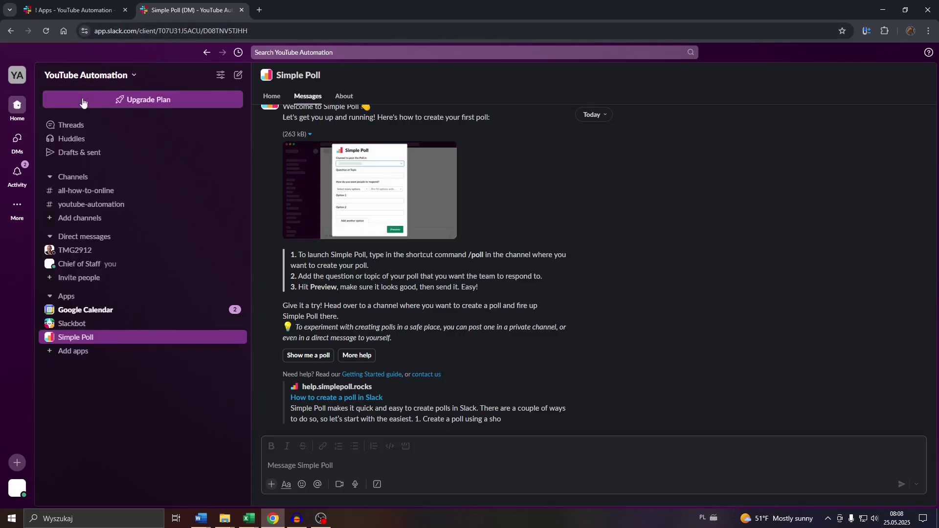
Step: View the youtube-automation channel and search the workspace's available apps for "poll"
click(88, 206)
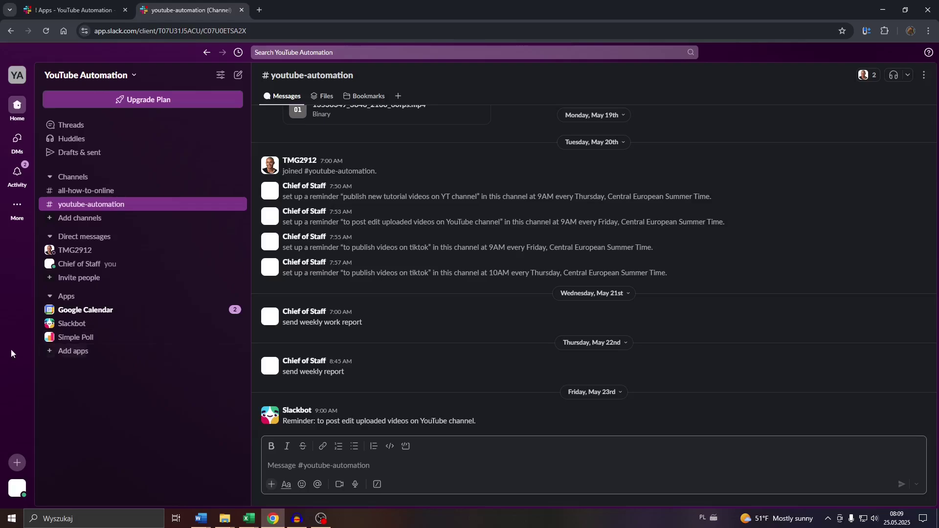
click(70, 351)
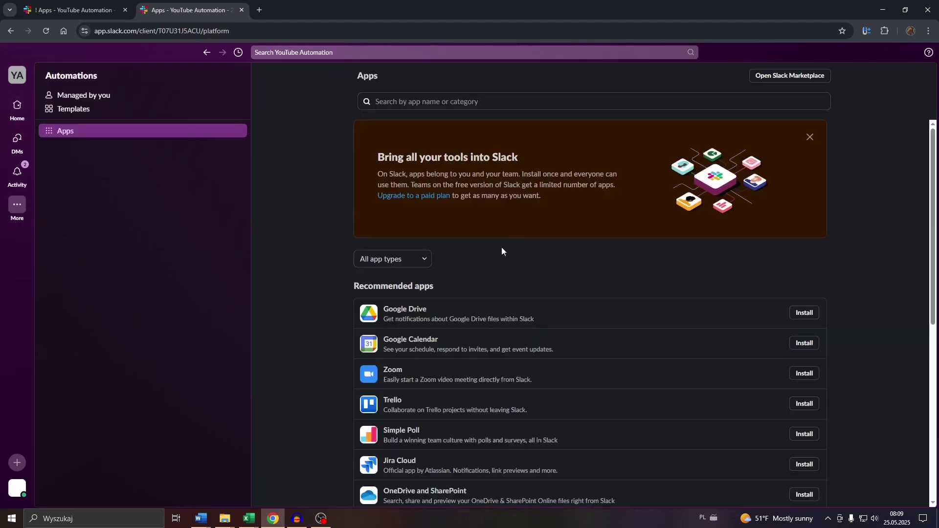
click(390, 101)
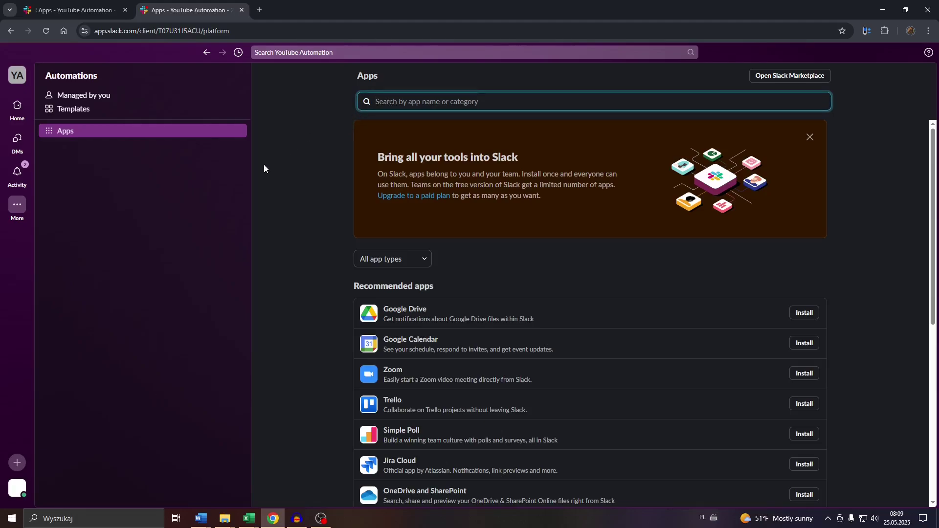
text(poll)
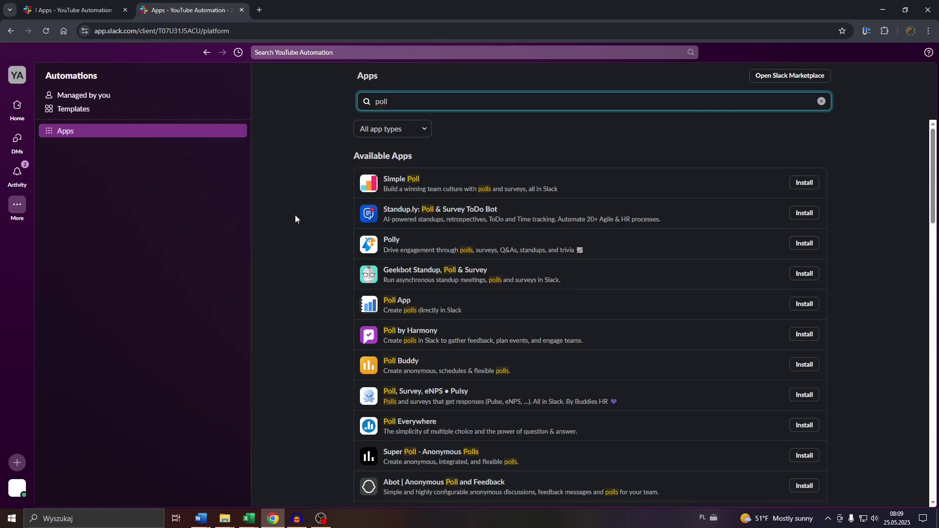
Step: Return to the youtube-automation channel and start Simple Poll's Create poll shortcut by entering "/simple" as a message
click(19, 110)
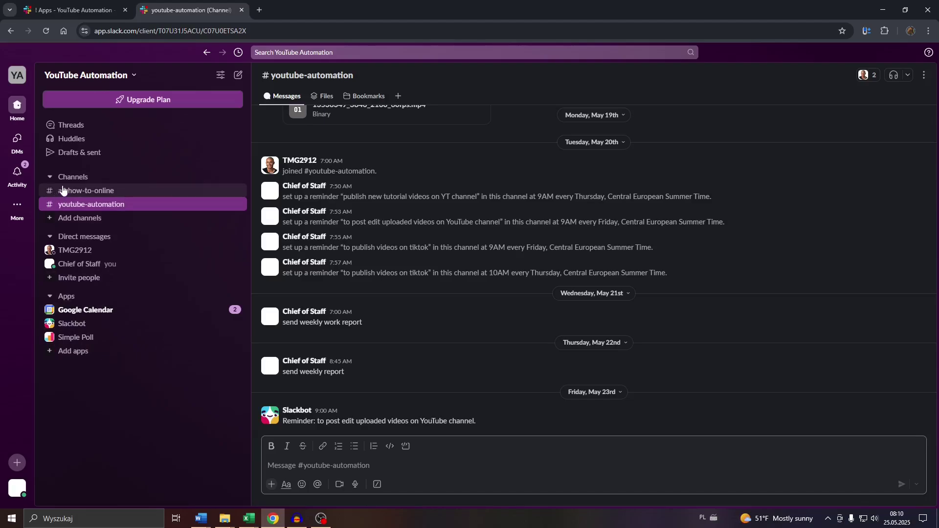
click(76, 206)
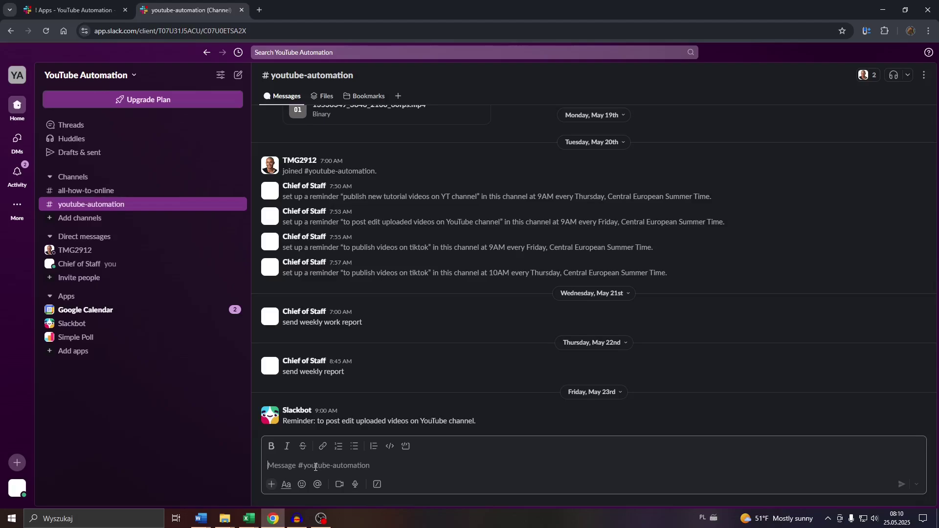
text(/)
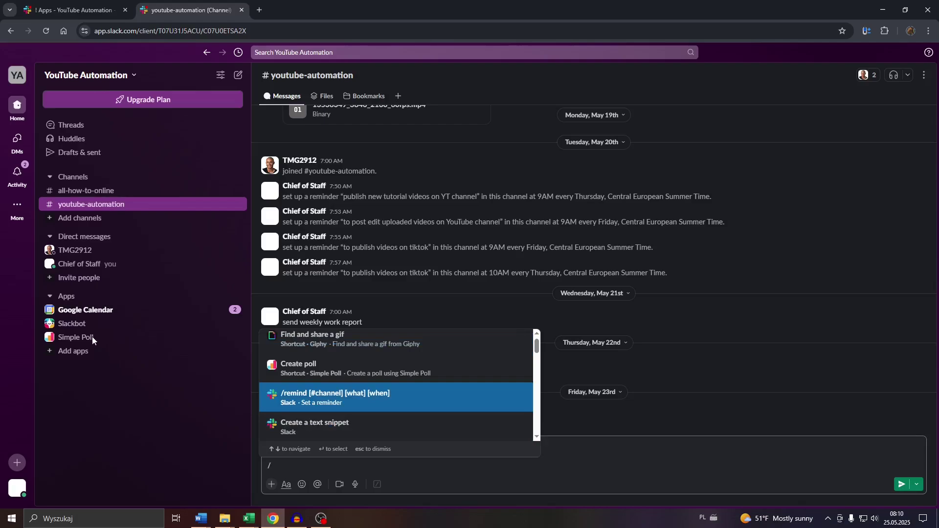
text(simple)
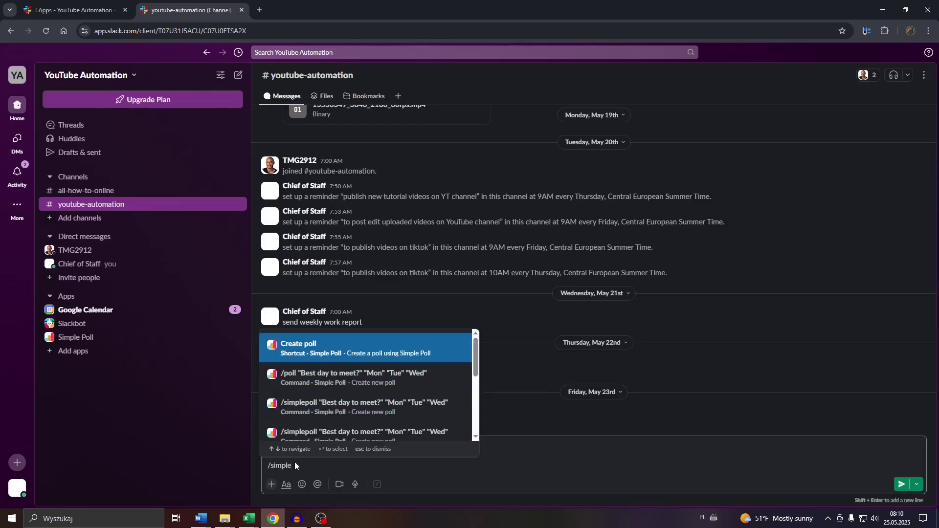
click(327, 355)
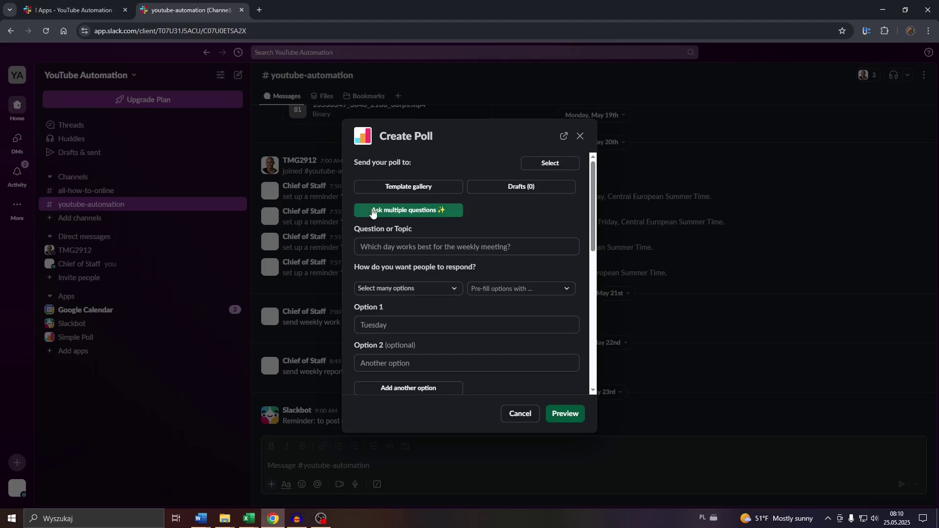
Step: Set the poll question to "Survey 1" and fill in the answer options "1" and "2"
click(406, 247)
text(S)
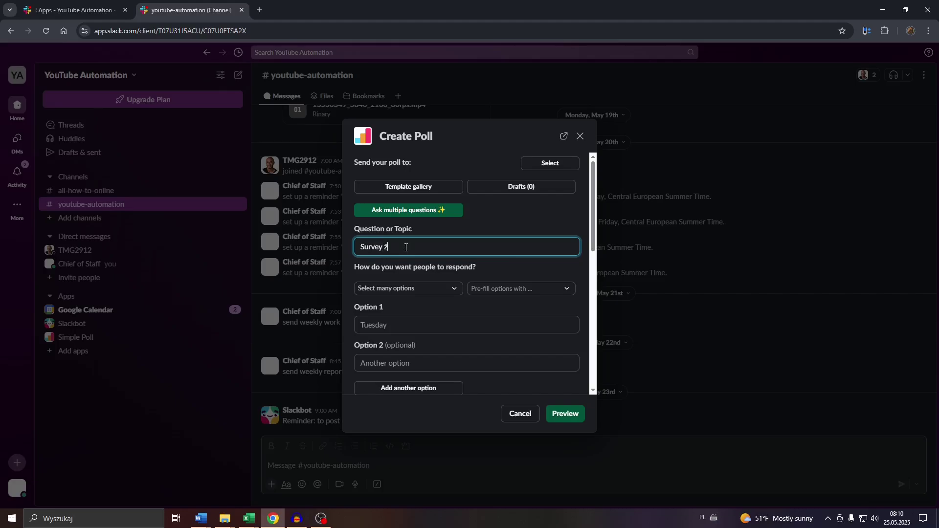
text(urvey 01)
scroll(423, 307, down, 1)
click(399, 278)
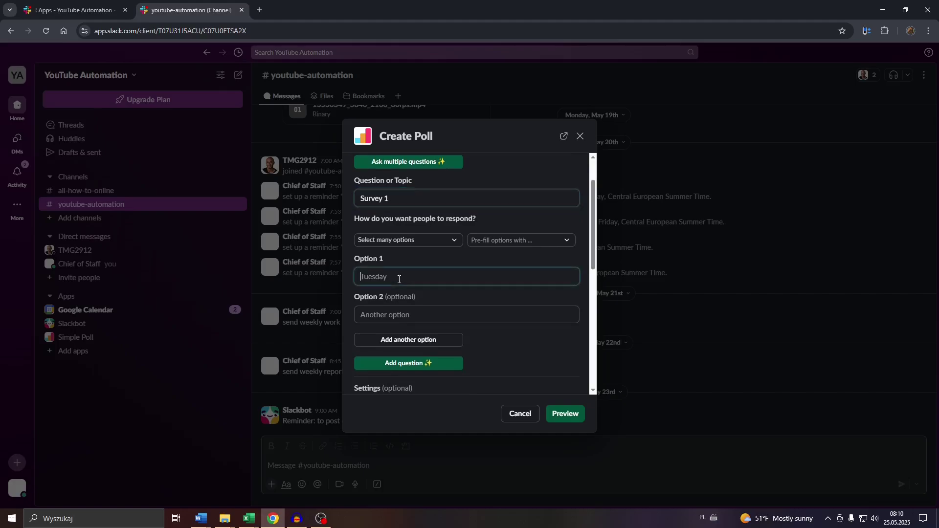
text(1)
click(401, 315)
text(2)
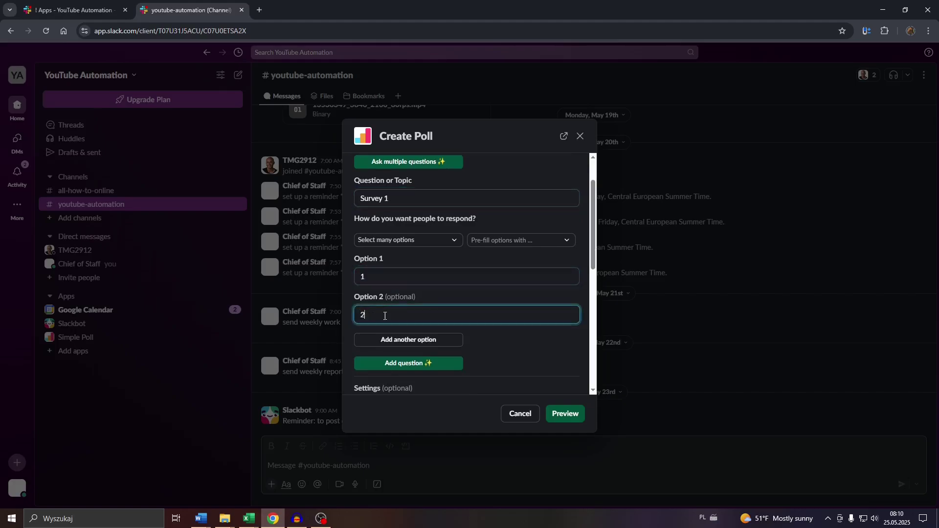
Step: Add a third answer option to the poll and leave it blank
scroll(401, 315, down, 1)
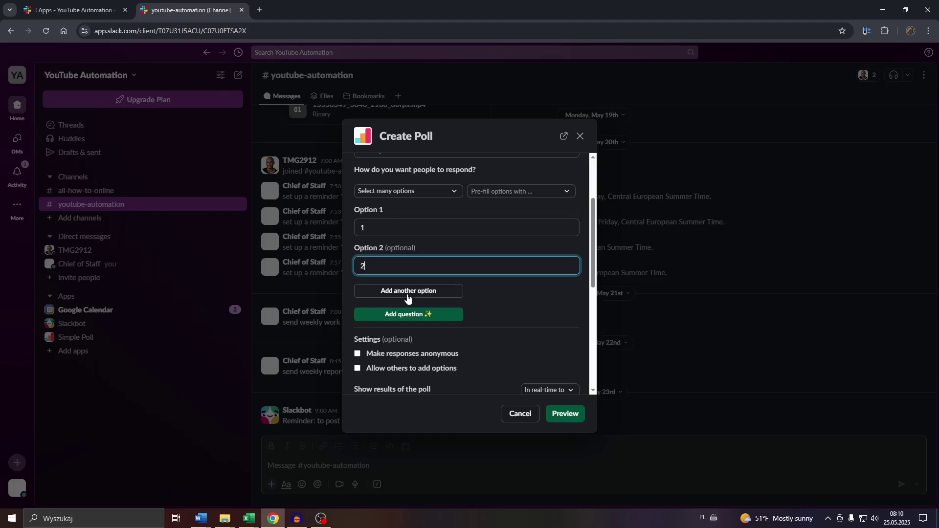
click(408, 299)
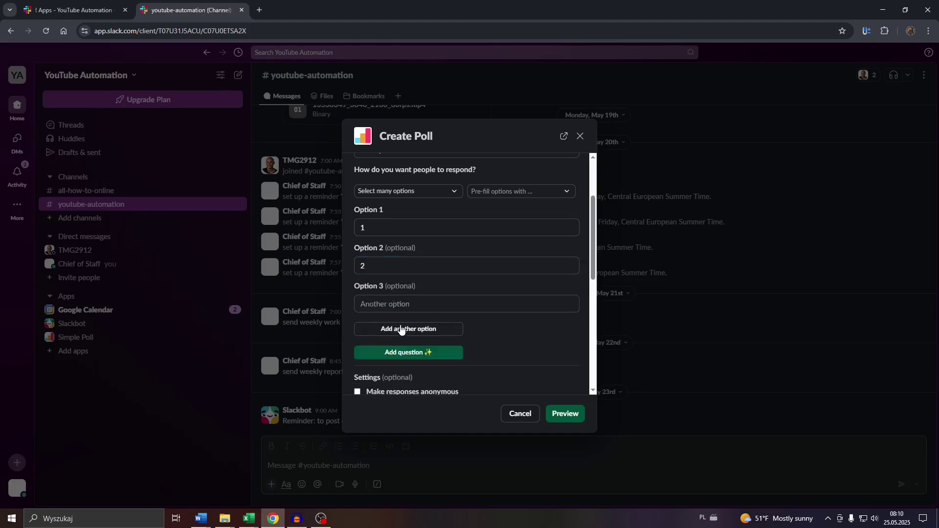
click(389, 302)
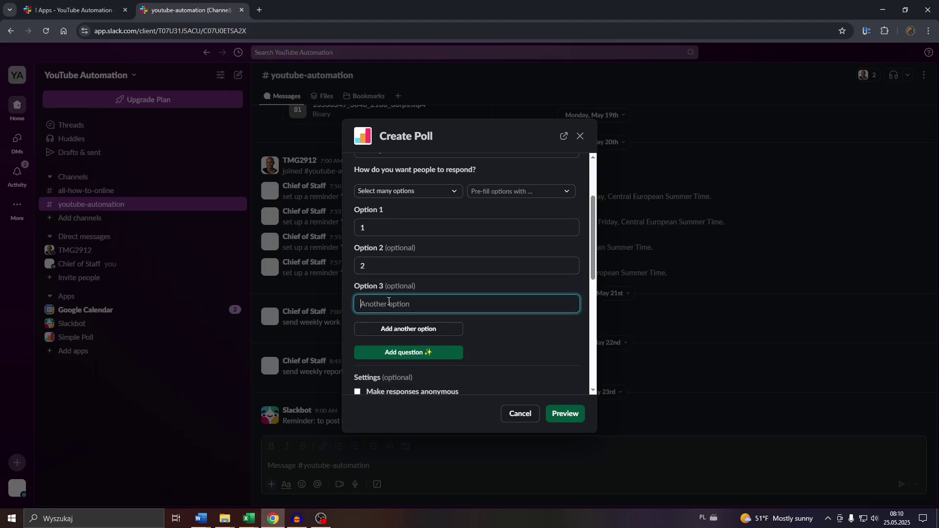
Step: Examine the poll form's optional settings, including adding questions, anonymity, result visibility, reminders and scheduling
scroll(433, 252, up, 3)
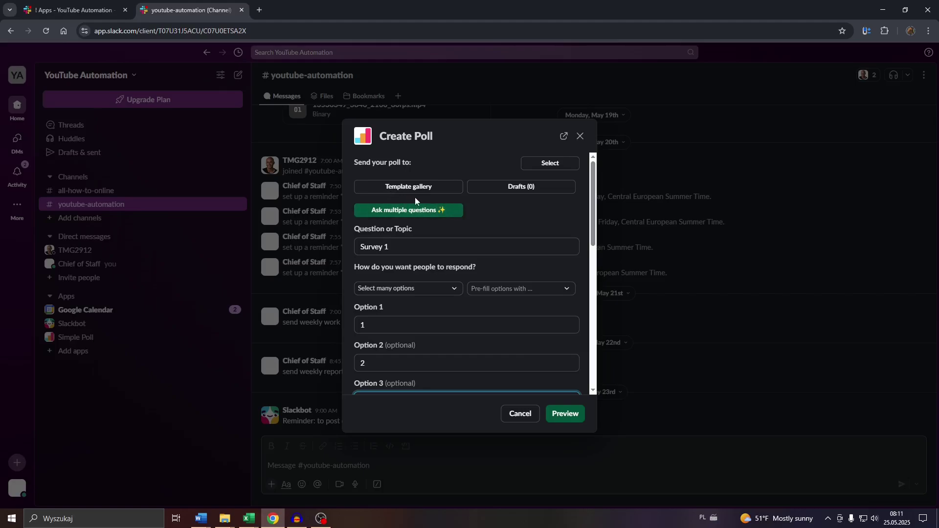
scroll(441, 235, down, 3)
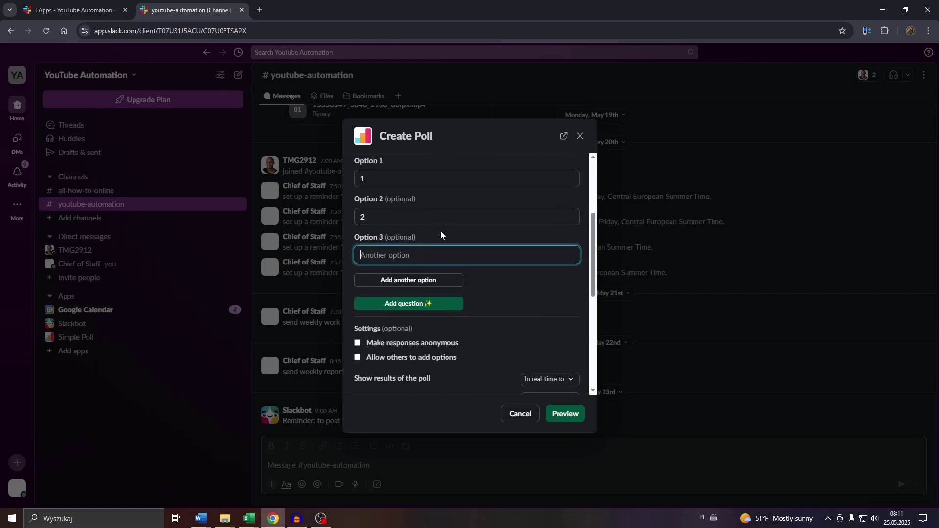
scroll(440, 234, down, 5)
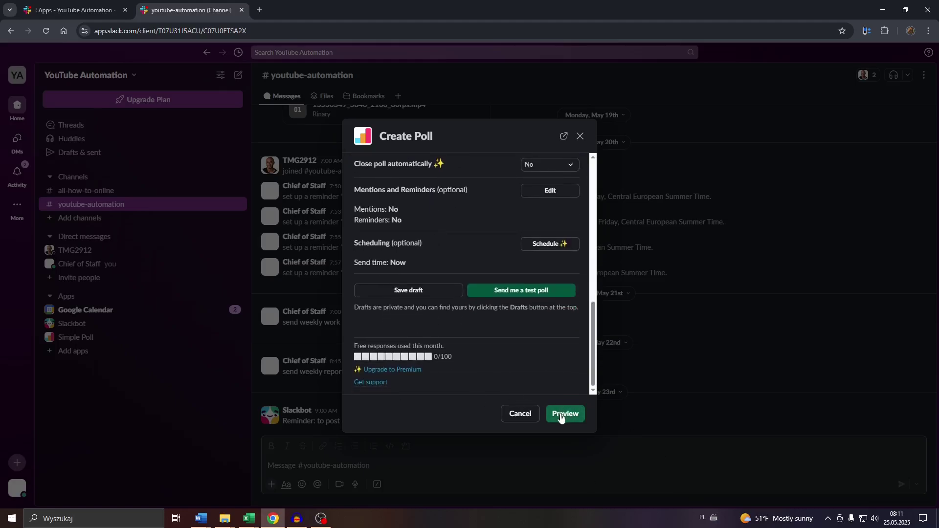
scroll(430, 300, up, 4)
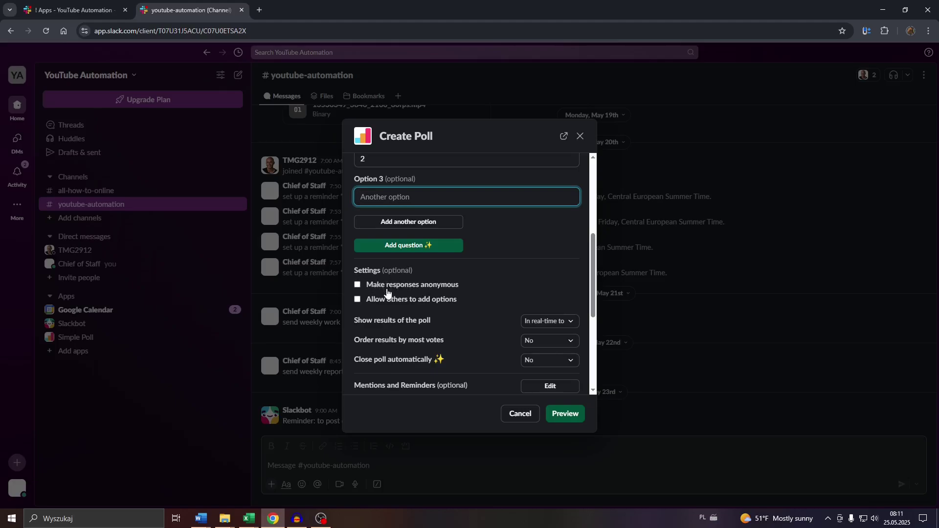
scroll(431, 247, up, 3)
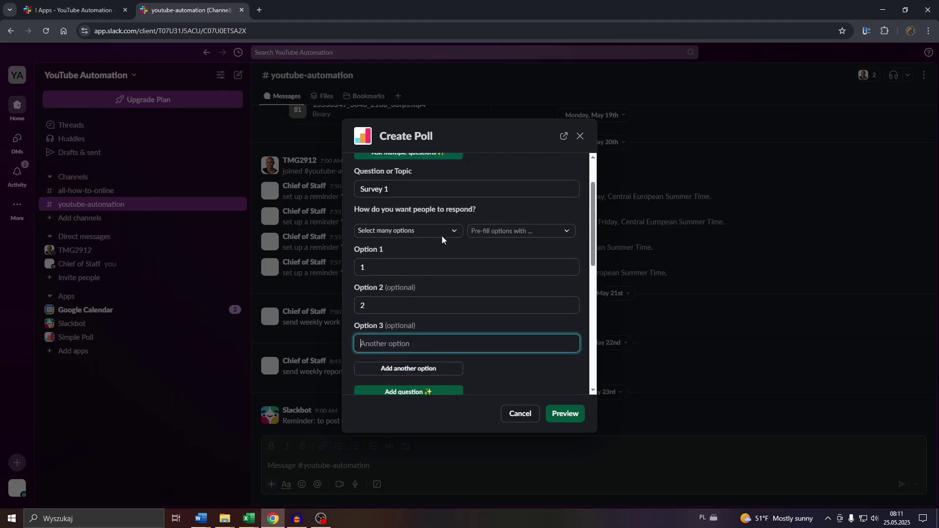
scroll(391, 277, down, 4)
click(406, 252)
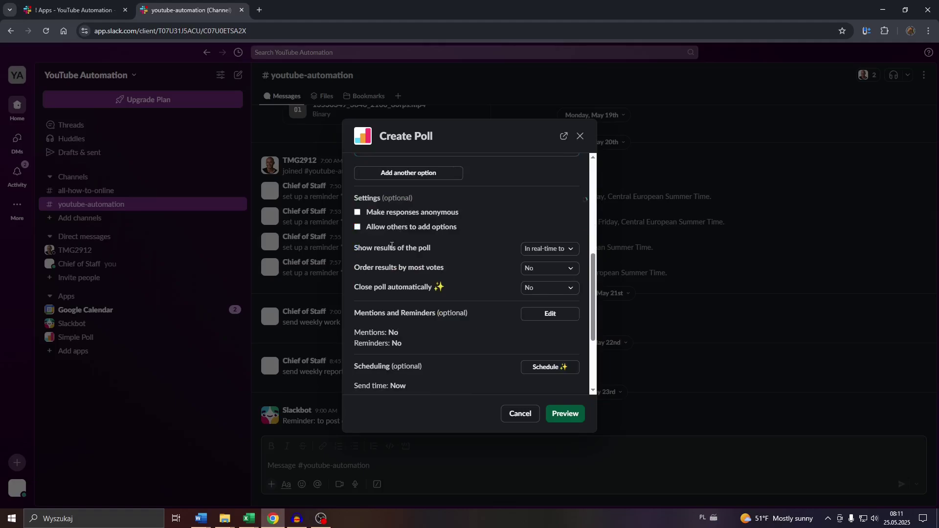
click(560, 274)
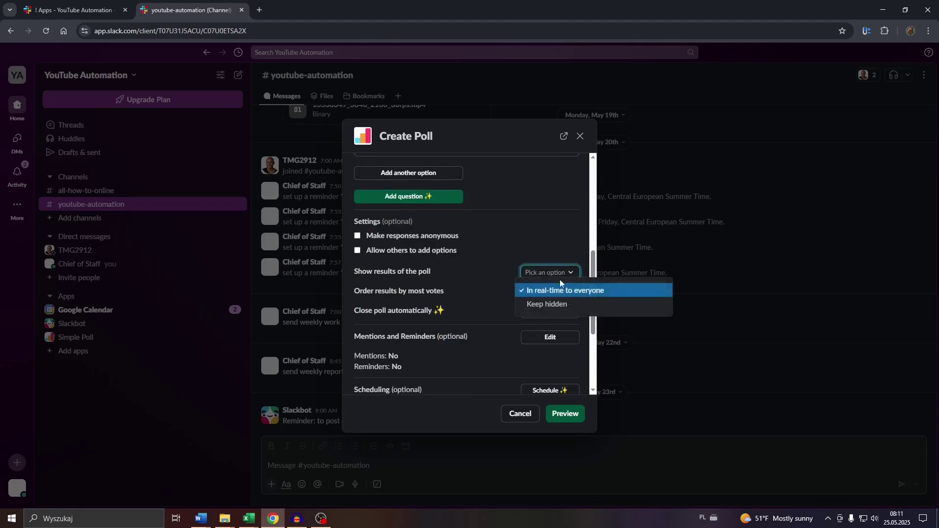
click(554, 243)
scroll(445, 246, down, 2)
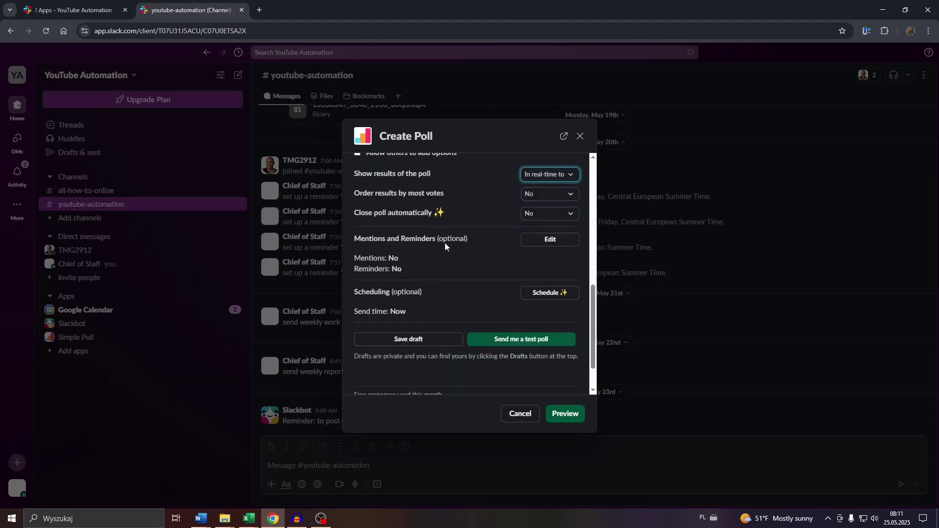
scroll(444, 243, down, 1)
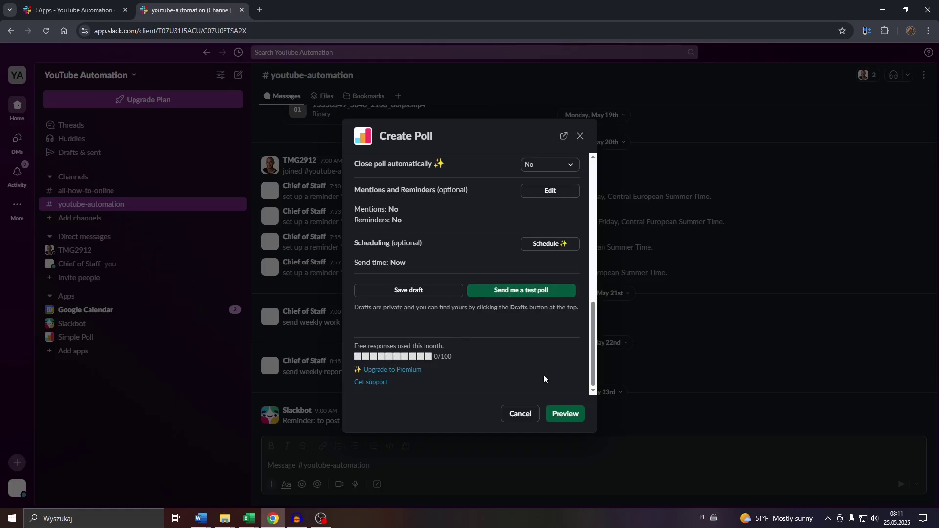
Step: Preview the Survey 1 poll and create it with the youtube-automation channel as its destination
click(564, 414)
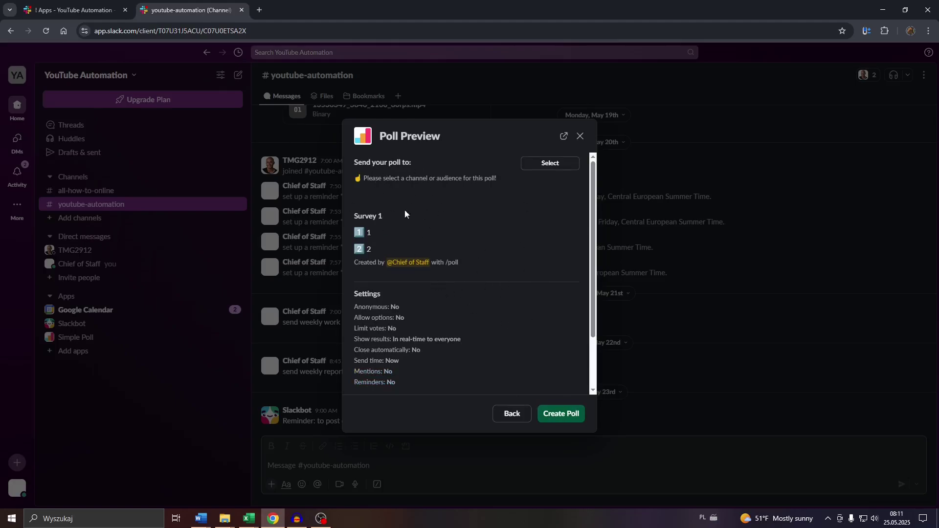
scroll(395, 258, down, 3)
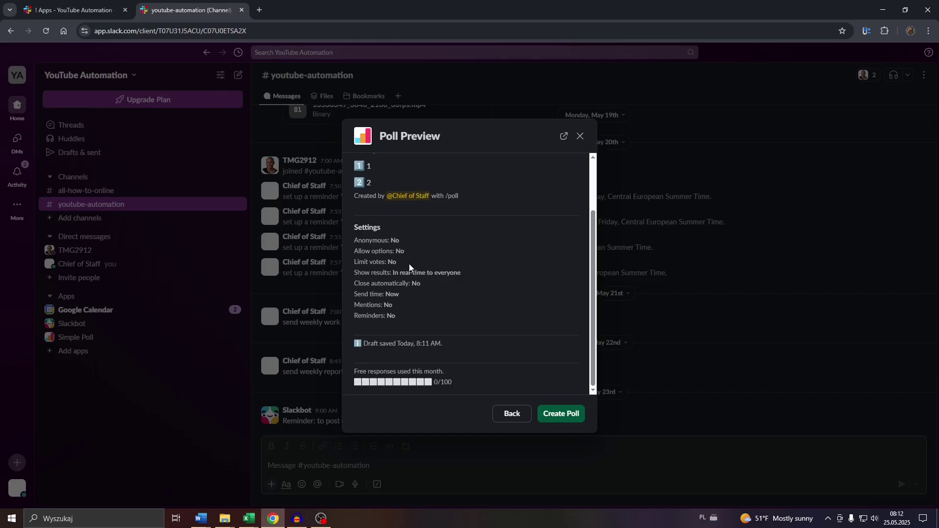
click(544, 416)
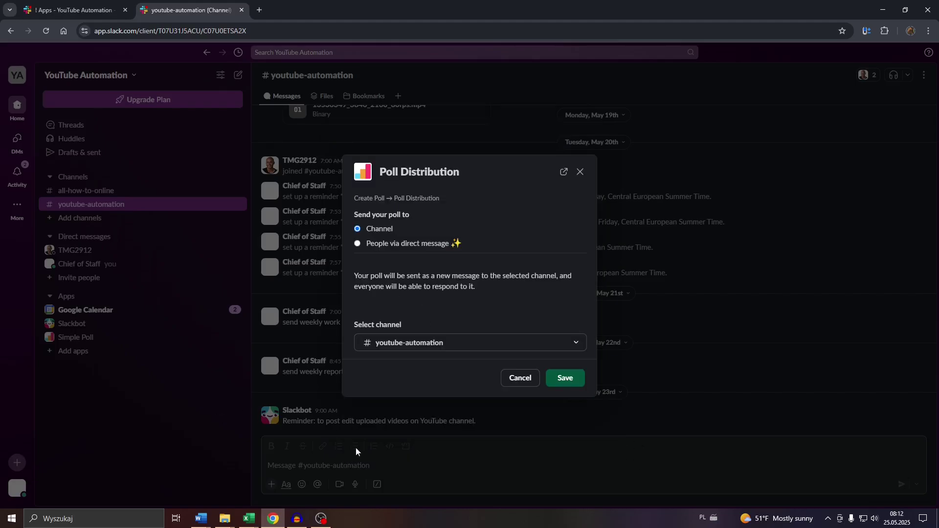
key(Return)
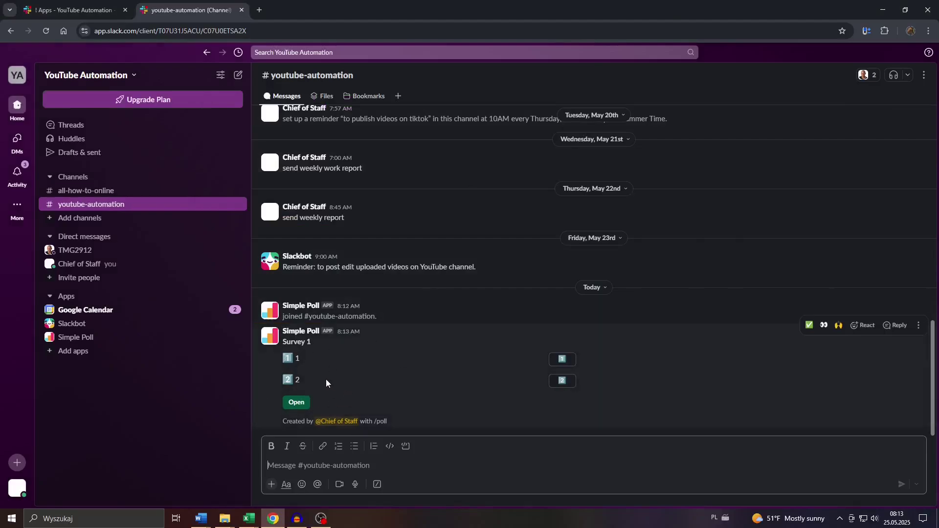